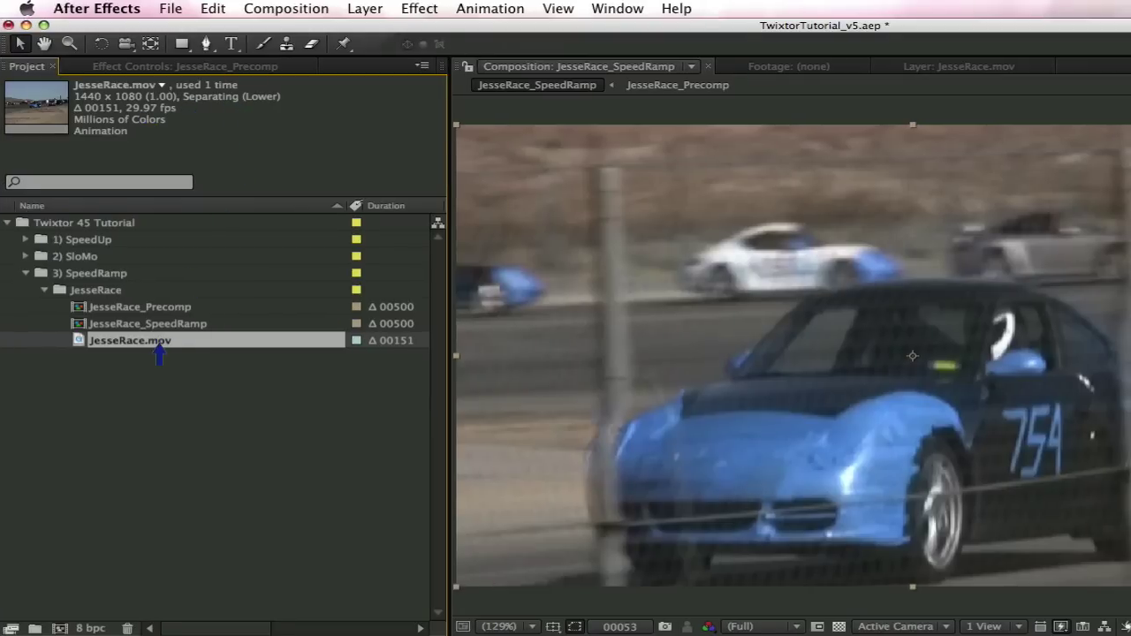
Step: Interpret the JesseRace.mov footage with its fields separated as Upper Field First
right_click(160, 342)
mouse_move(265, 401)
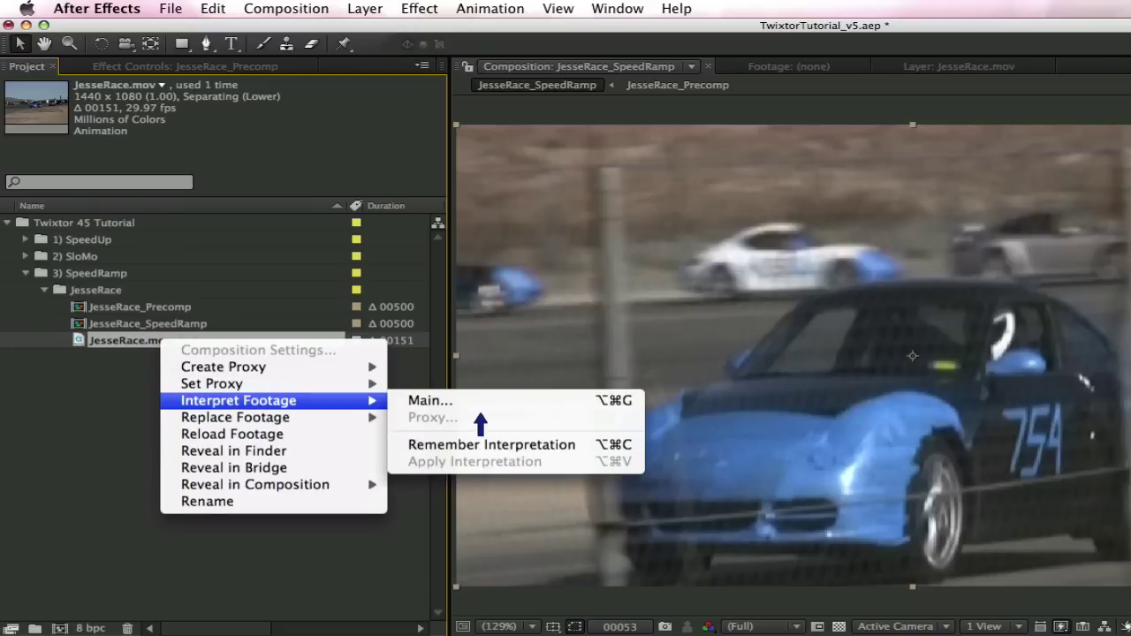
left_click(460, 402)
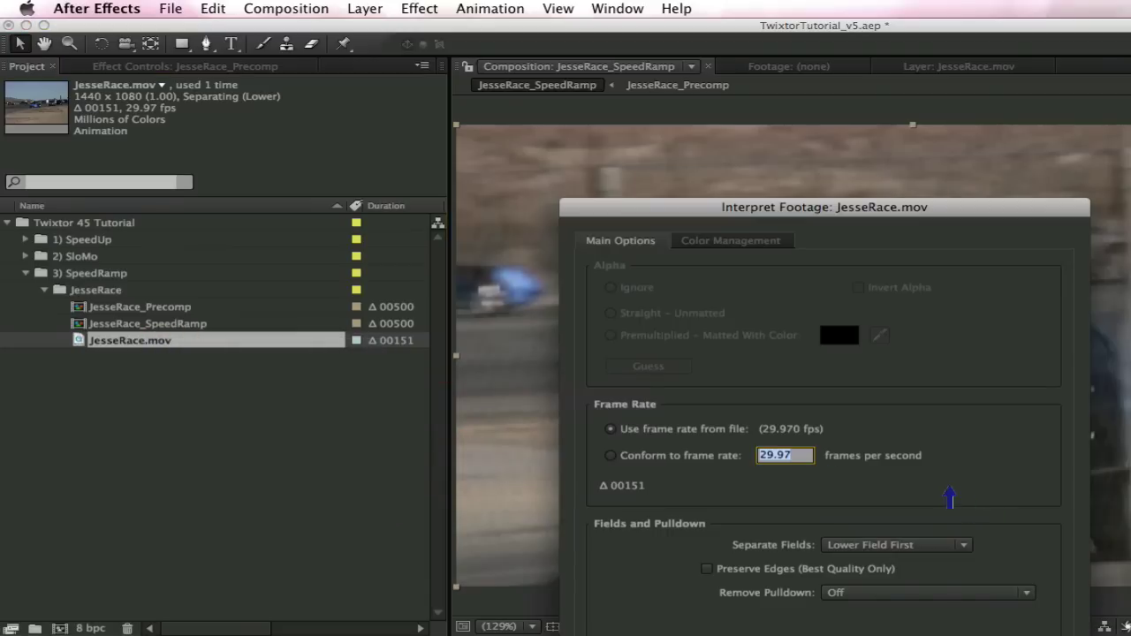
left_click(894, 546)
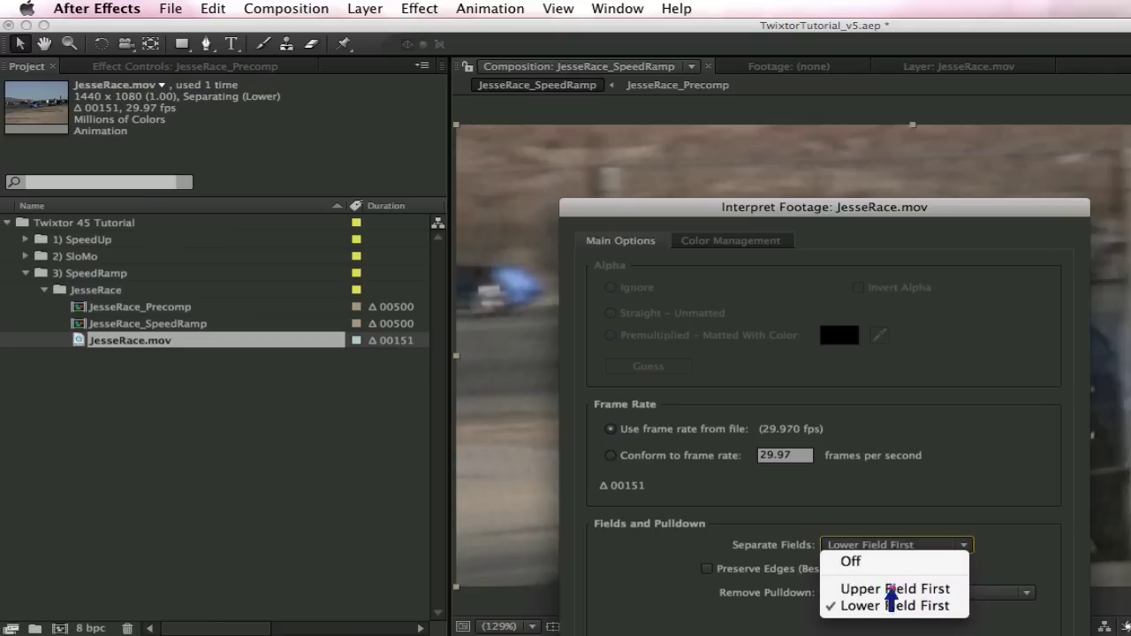
left_click(894, 588)
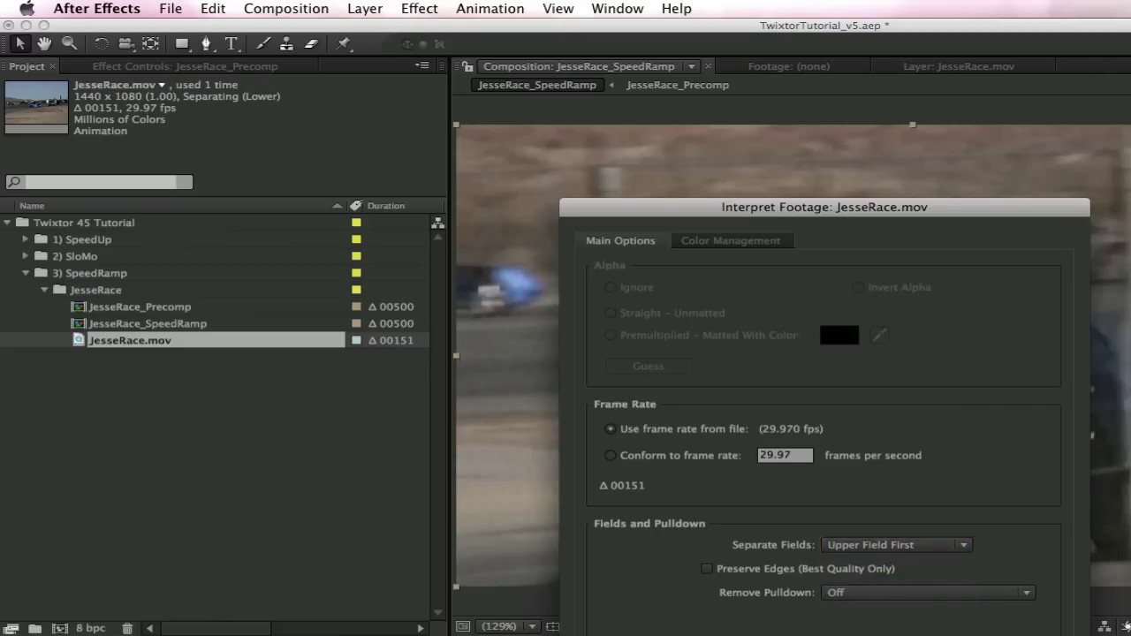
key("Return")
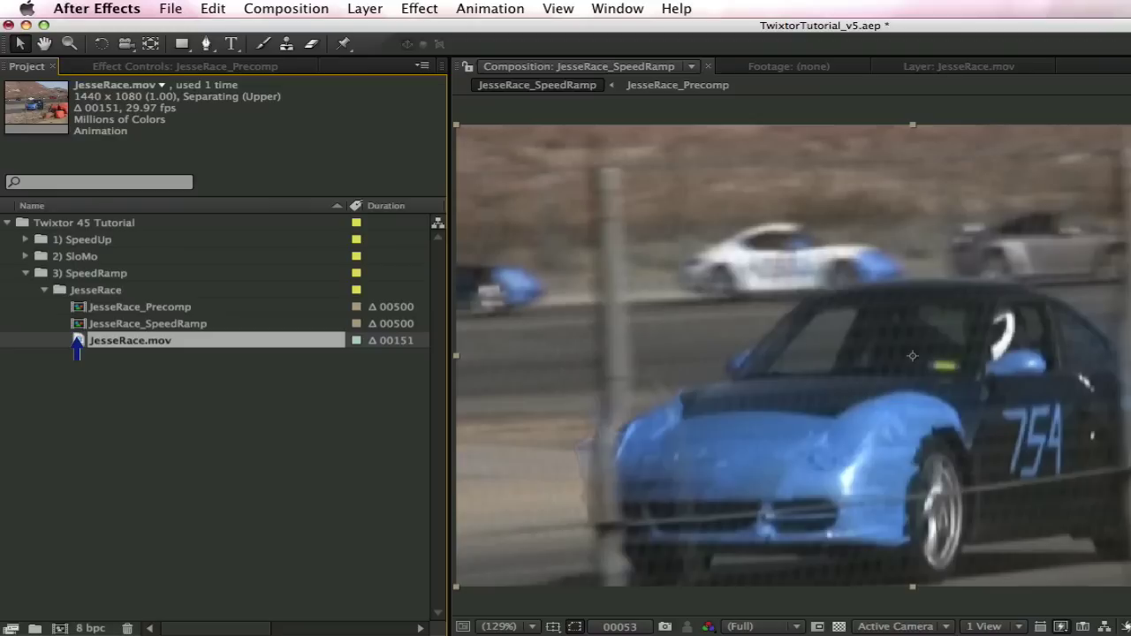
Step: Create a new composition from JesseRace.mov and apply the Twixtor 4.5 effect to its layer
left_click_drag(78, 340, 59, 628)
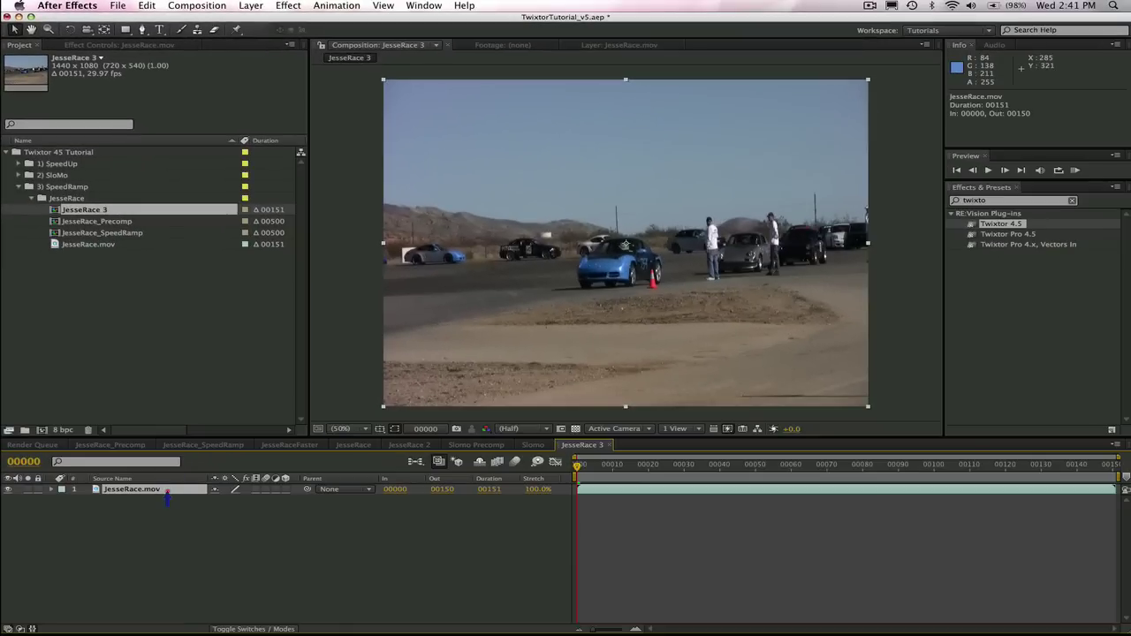
right_click(167, 491)
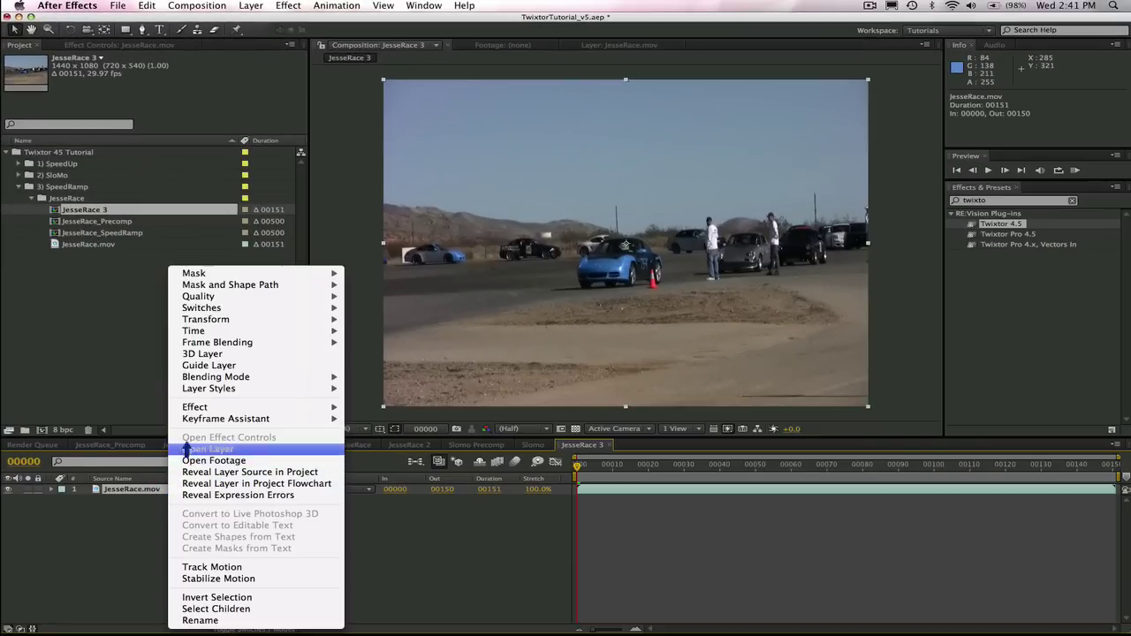
mouse_move(185, 411)
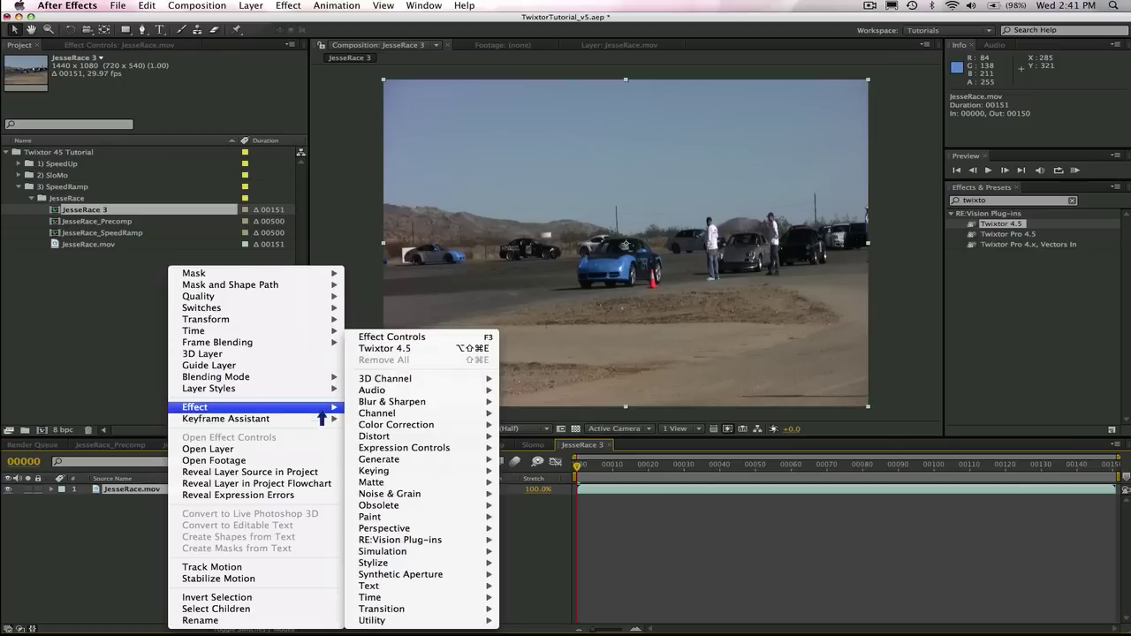
mouse_move(412, 533)
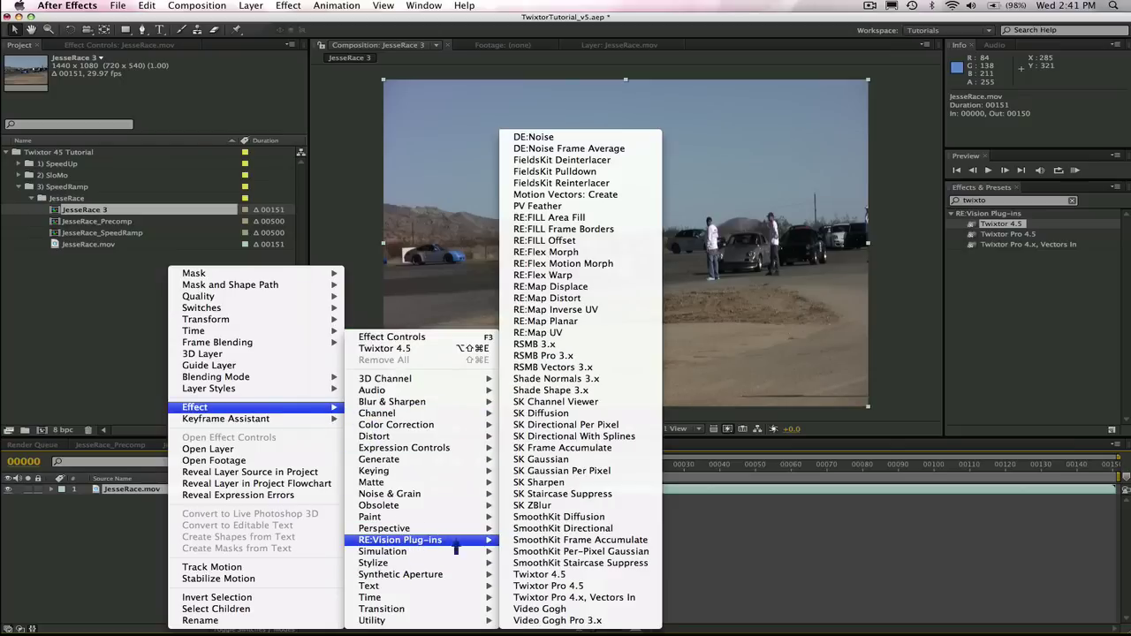
left_click(516, 575)
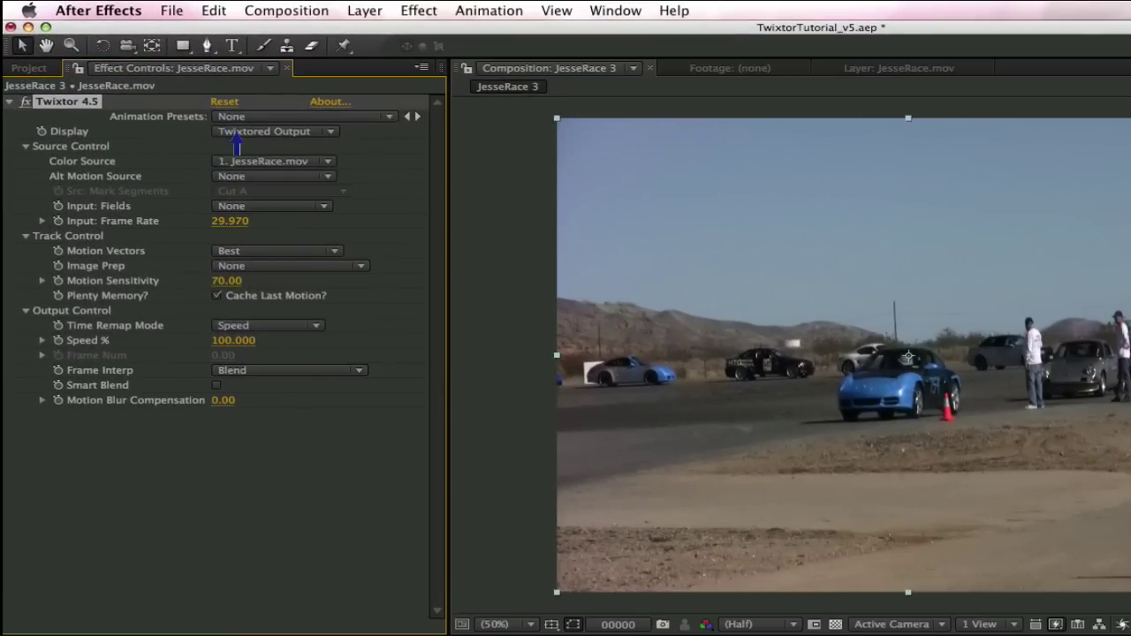
Step: Set Twixtor's Input: Fields option to Upper Field First
left_click(236, 133)
left_click(237, 135)
left_click(266, 208)
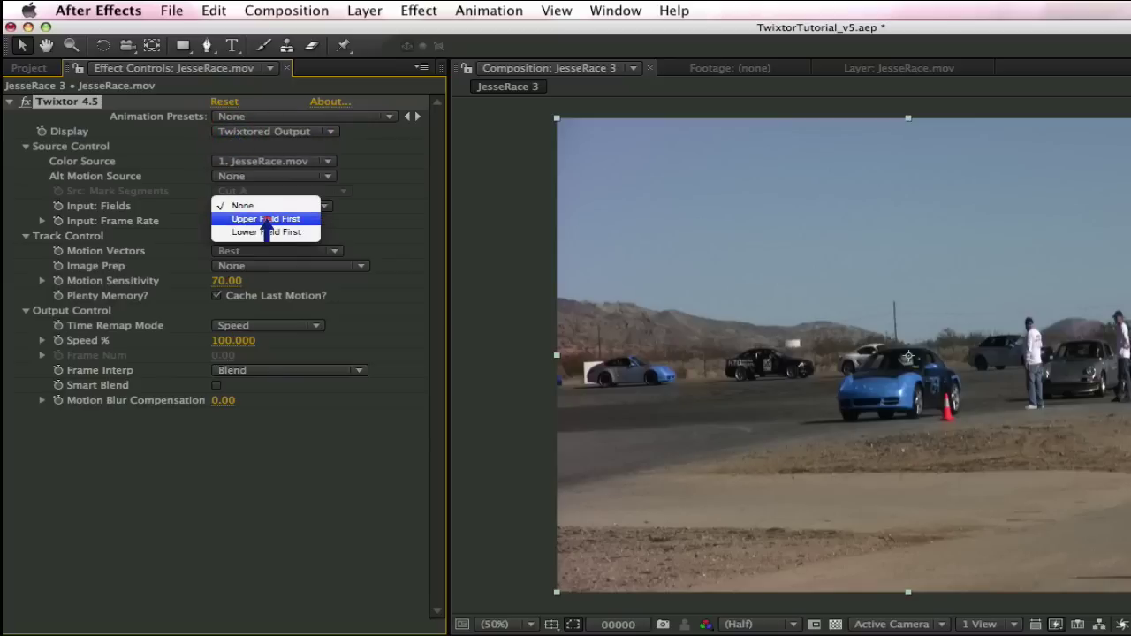
left_click(267, 219)
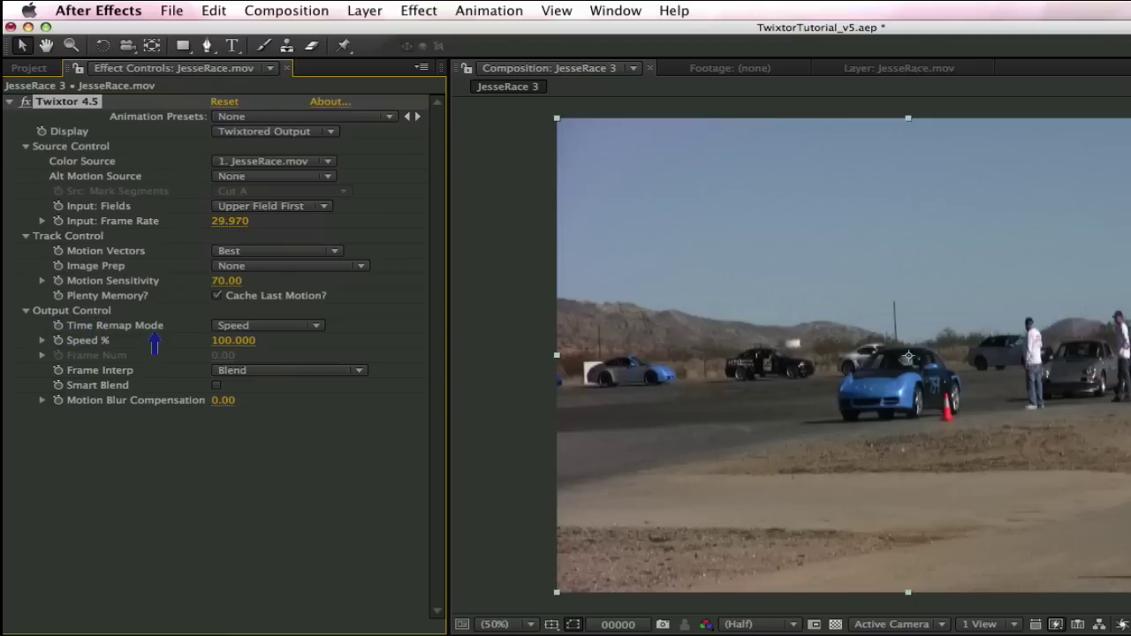
Step: Set Twixtor's Time Remap Mode to Frame Number and enable keyframing for Frame Num
left_click(256, 325)
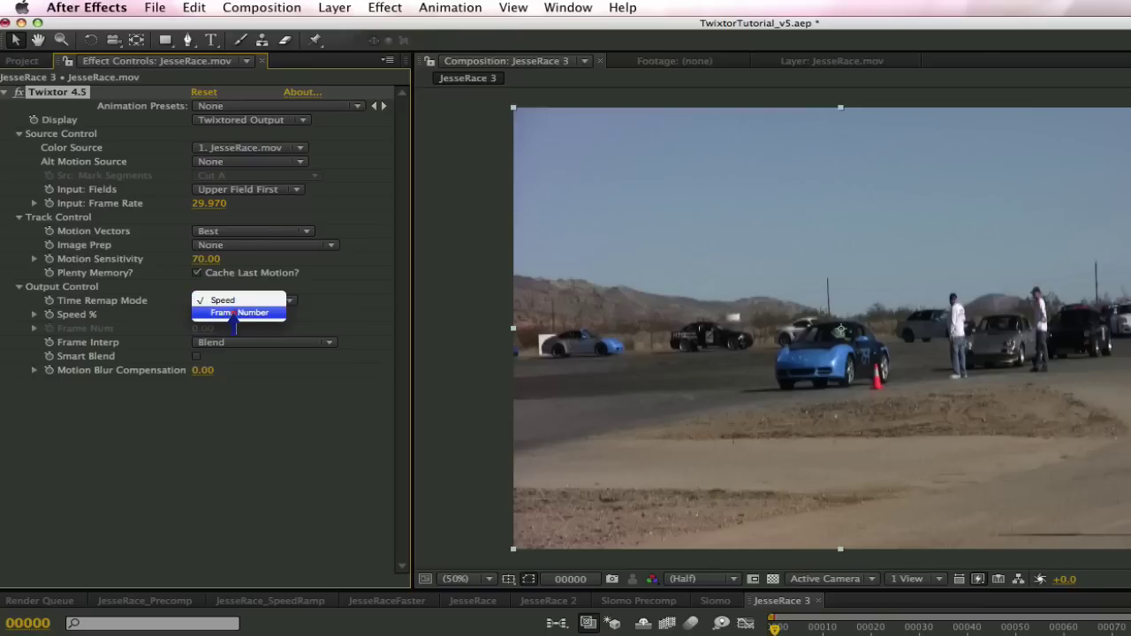
left_click(235, 313)
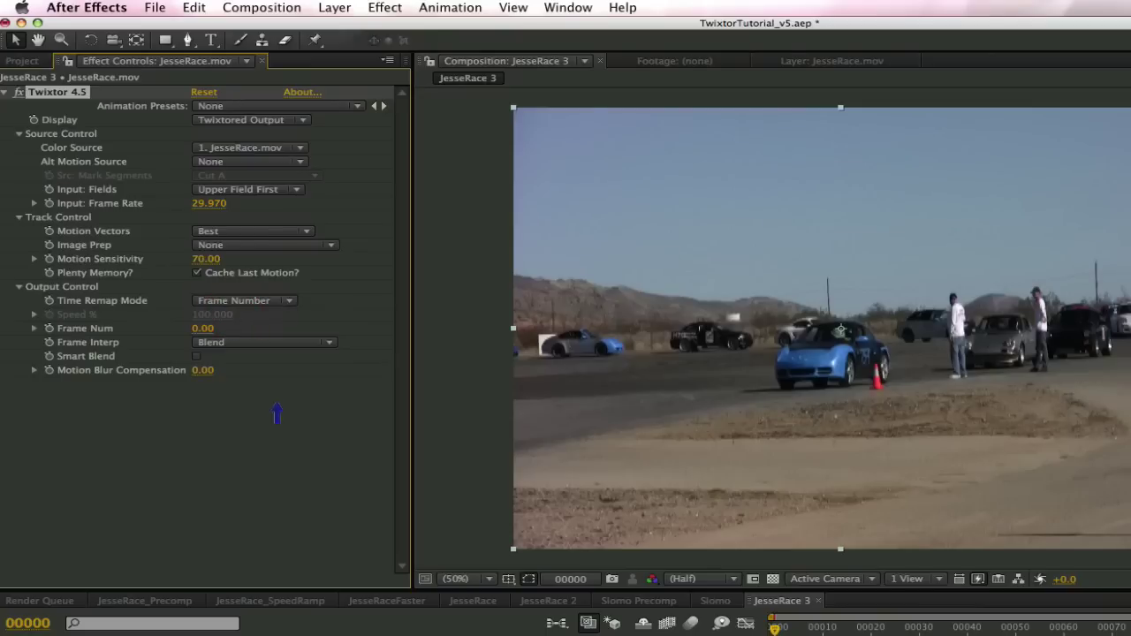
left_click(50, 327)
Step: Check in the project settings which number the frame numbering starts at
left_click(146, 9)
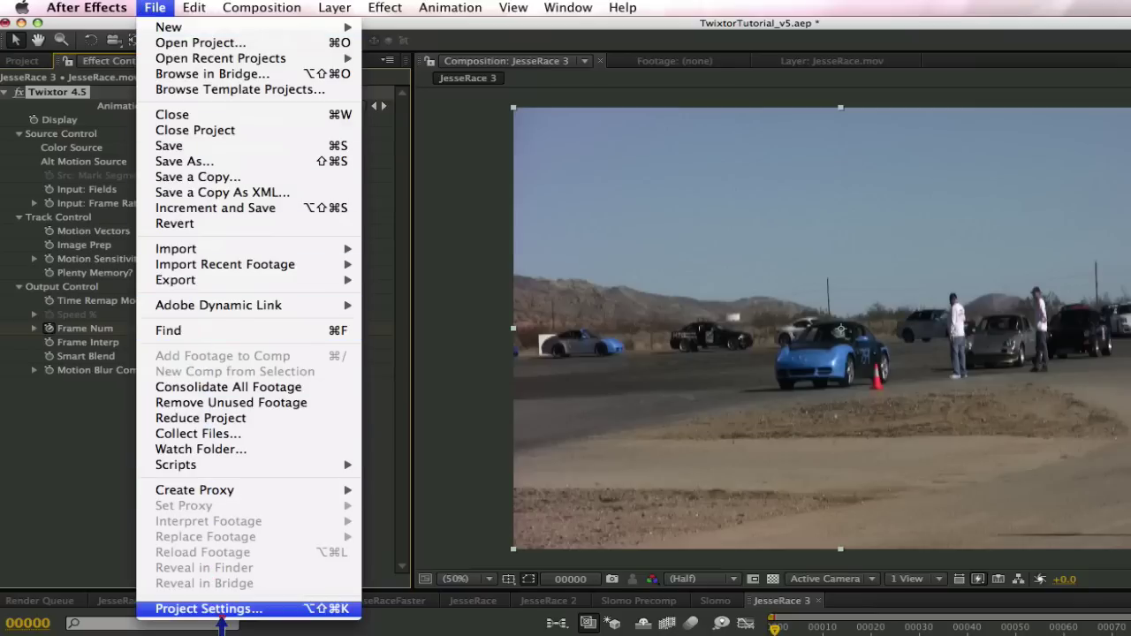
left_click(221, 614)
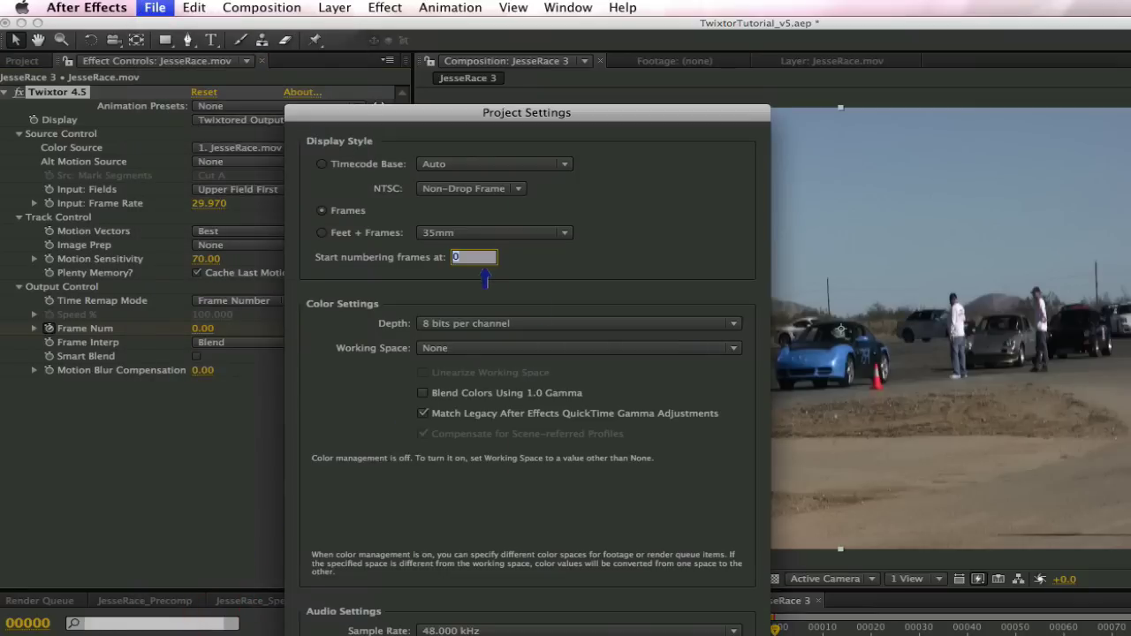
double_click(454, 260)
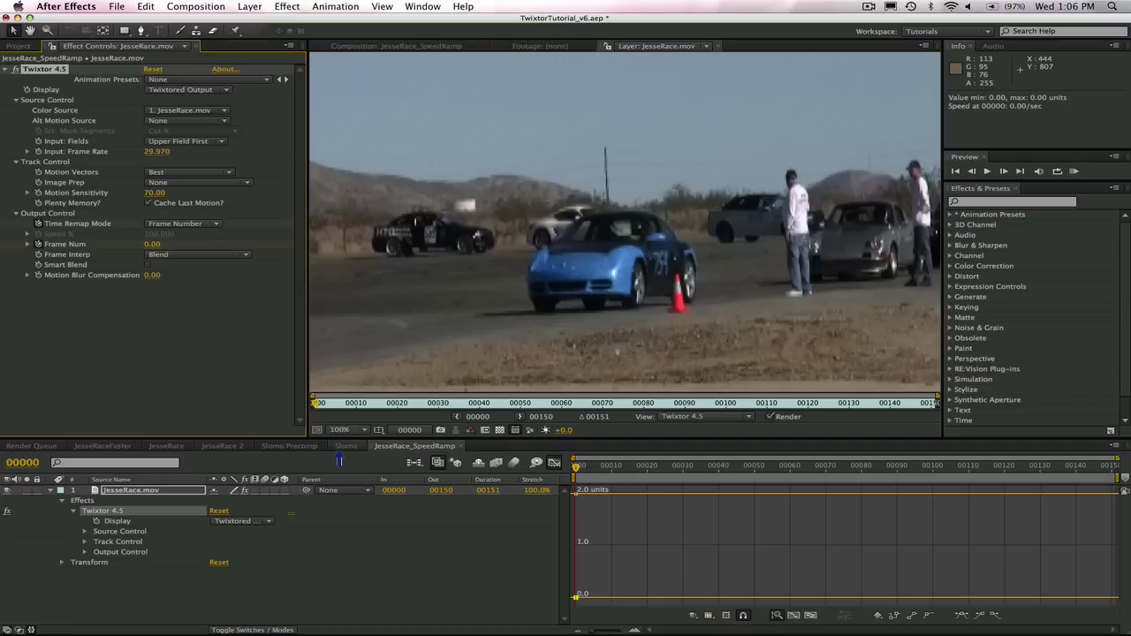
Step: Go to the first frame of the JesseRace.mov layer and set Twixtor's Frame Num to 0 there
left_click(410, 430)
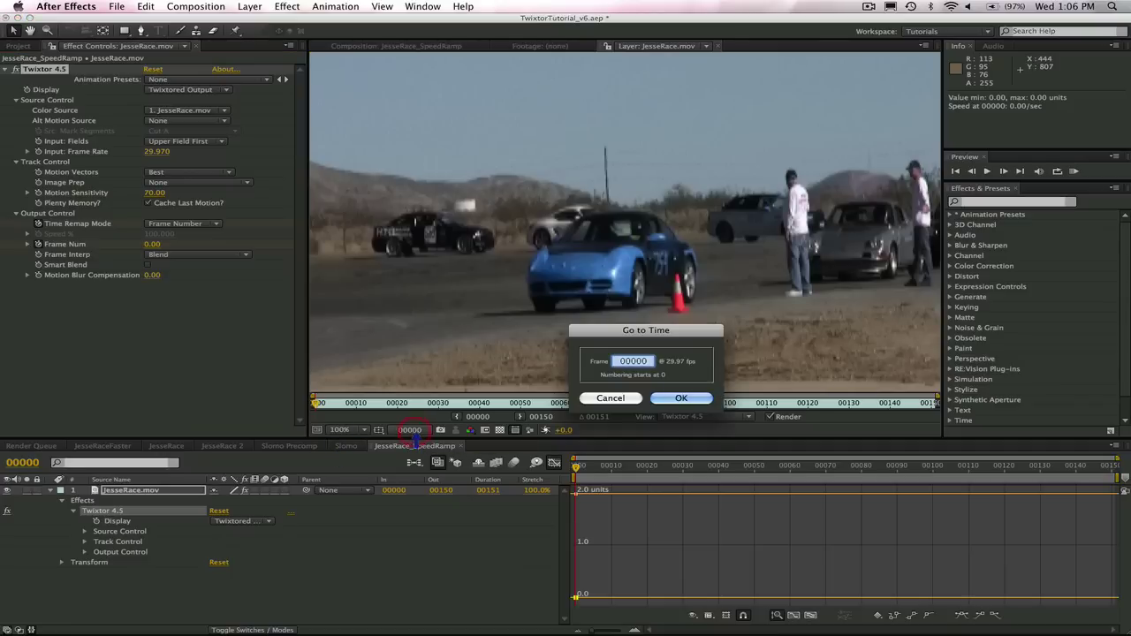
left_click(687, 397)
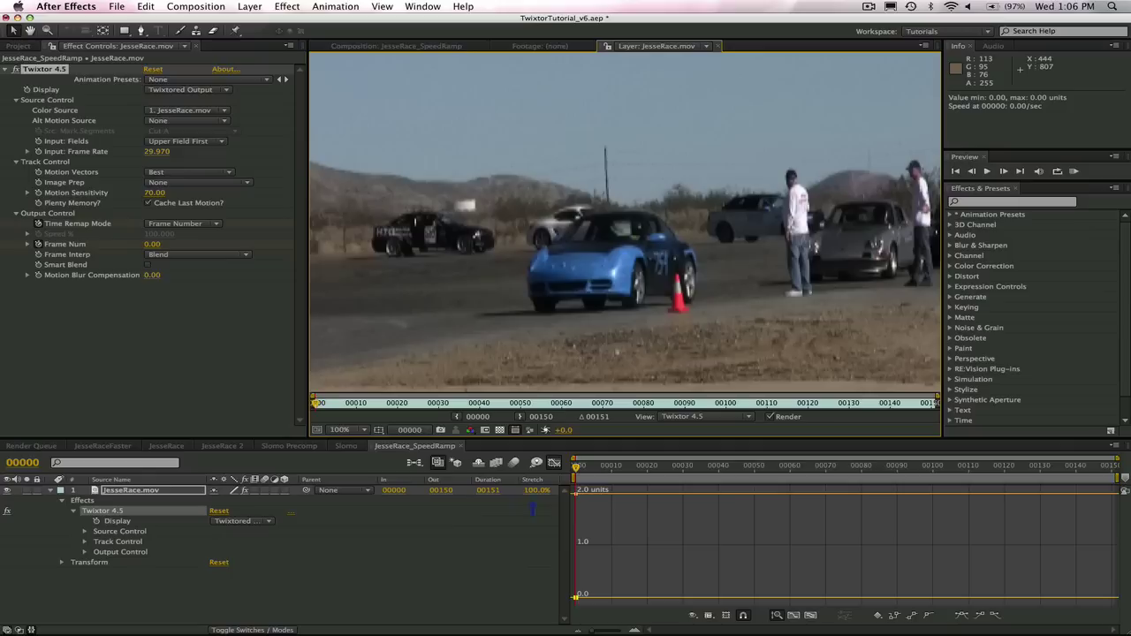
left_click(152, 244)
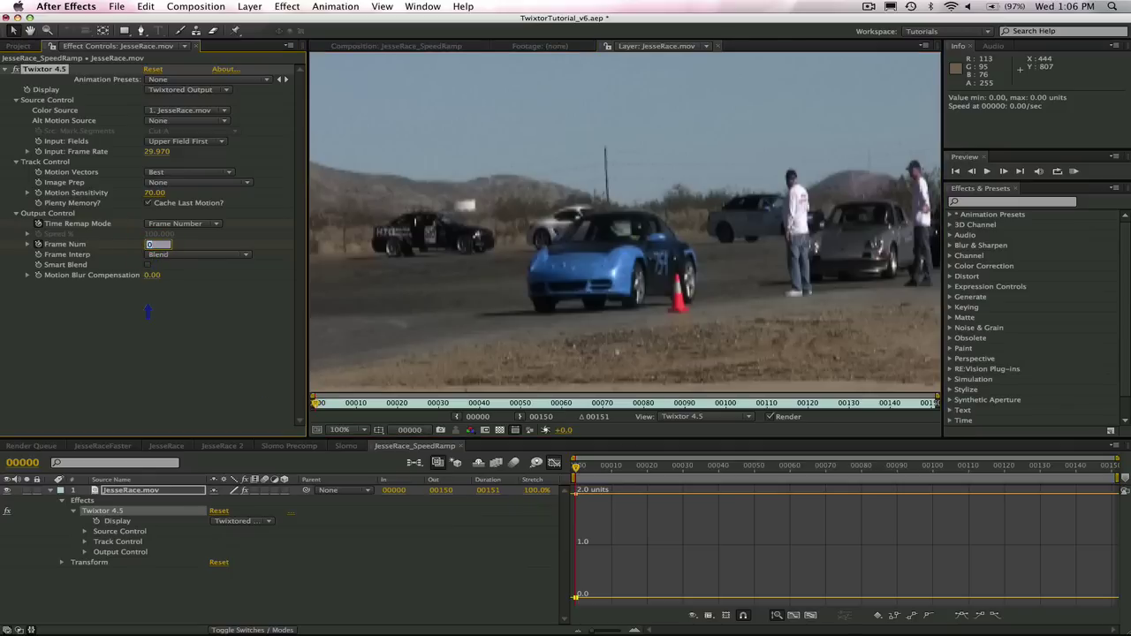
type("0")
key("Return")
Step: Go to frame 50 and keyframe Twixtor's Frame Num at 25
left_click(409, 430)
type("50")
key("Return")
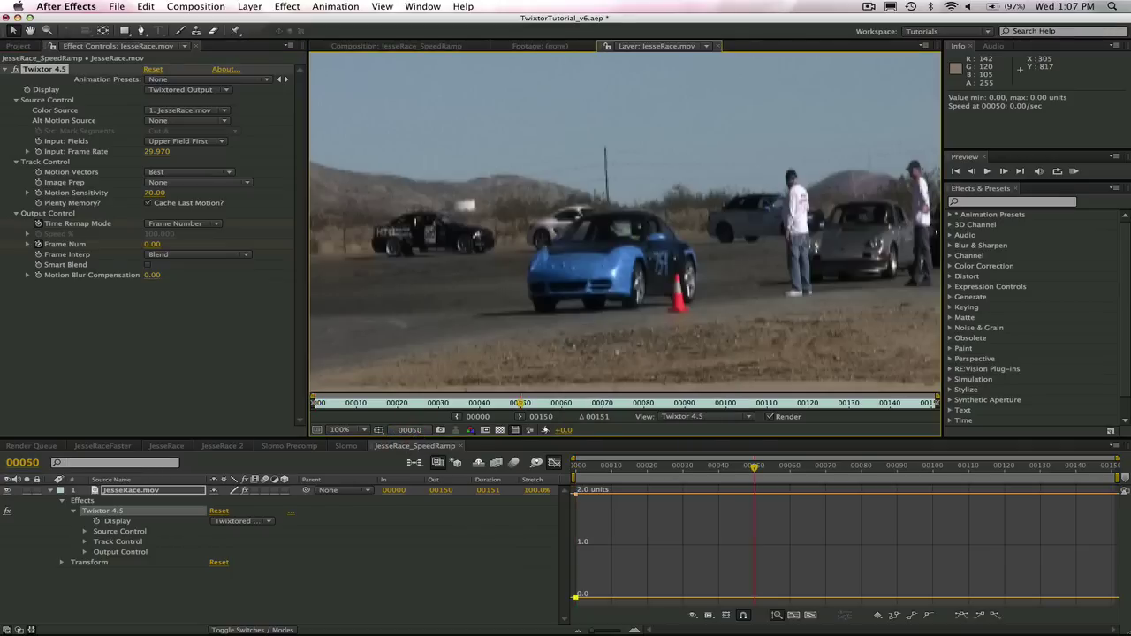
left_click(157, 244)
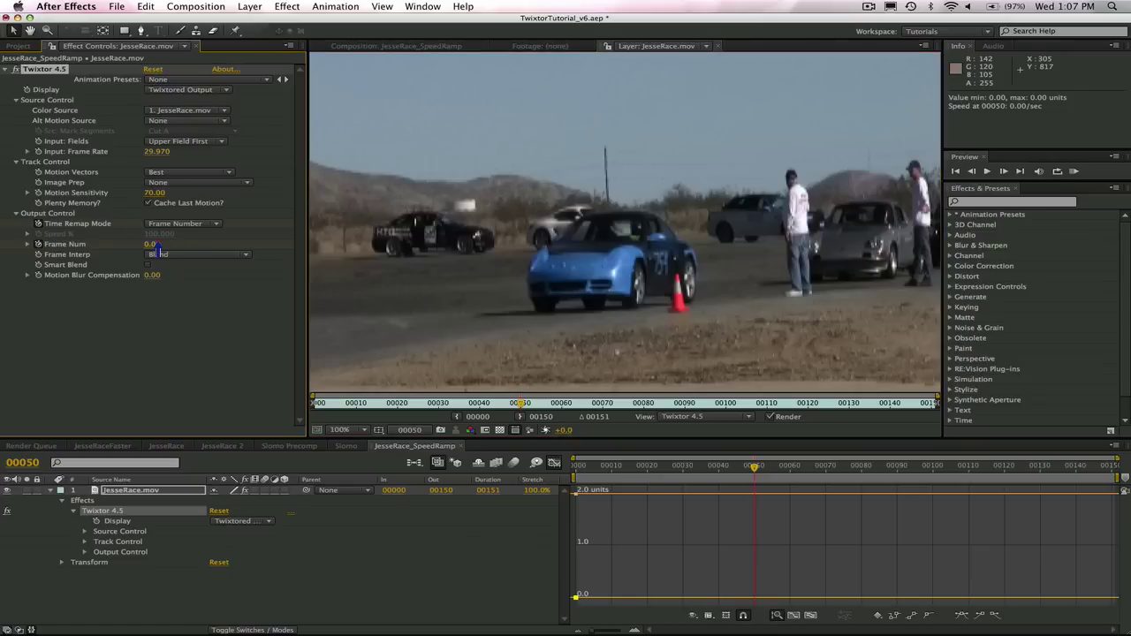
type("25")
key("Return")
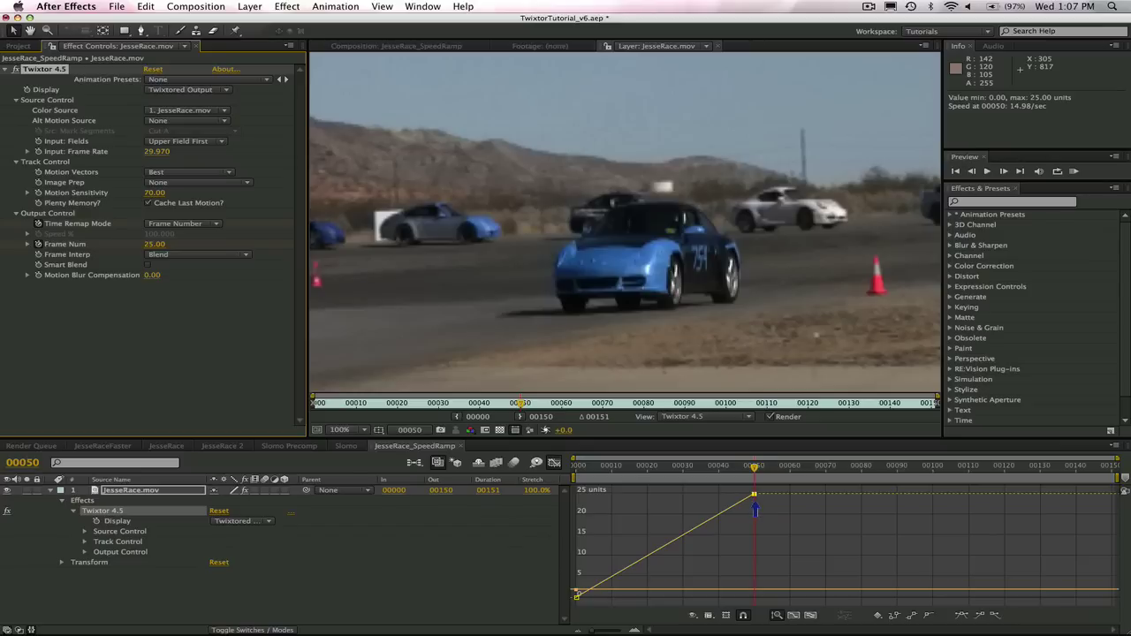
mouse_move(729, 517)
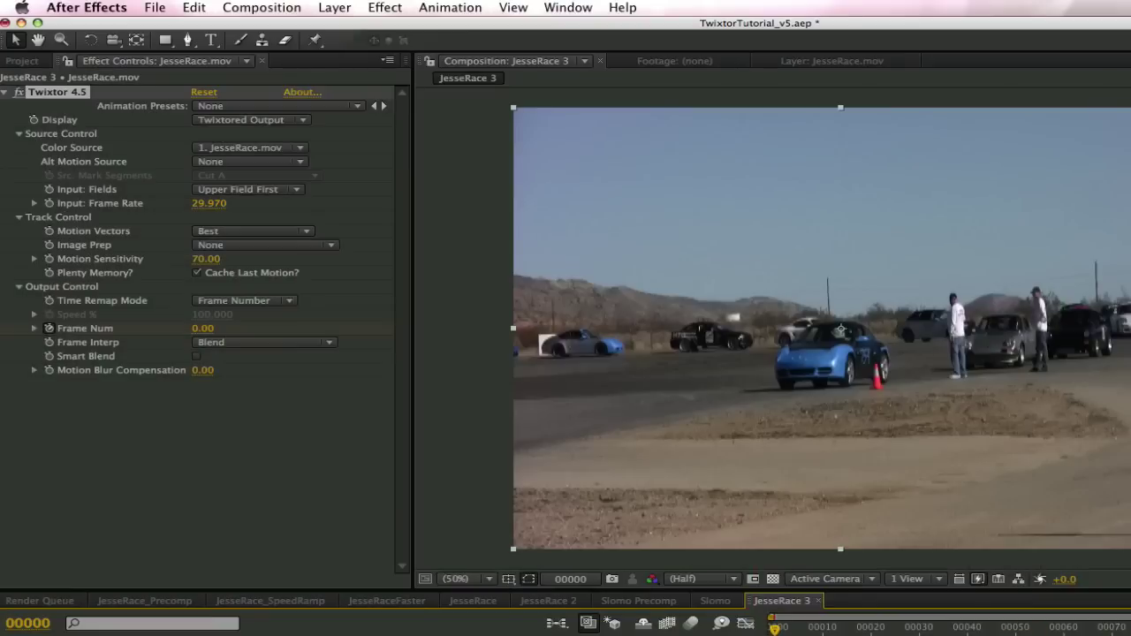
key("space")
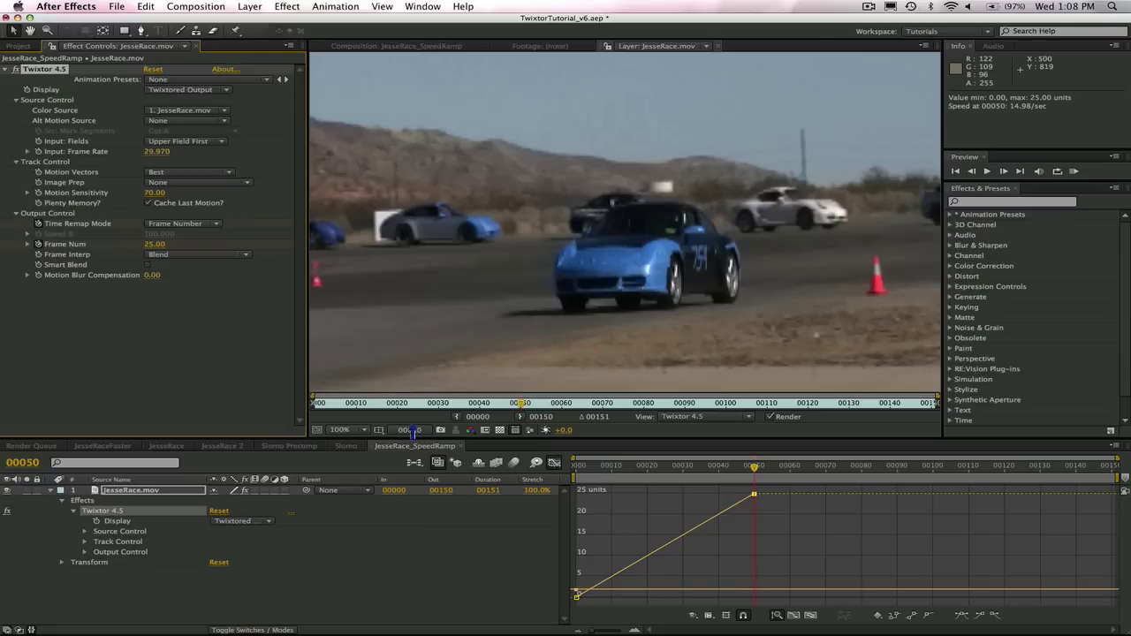
Step: Go to frame 75 and keyframe Twixtor's Frame Num at 10
key("alt+shift+j")
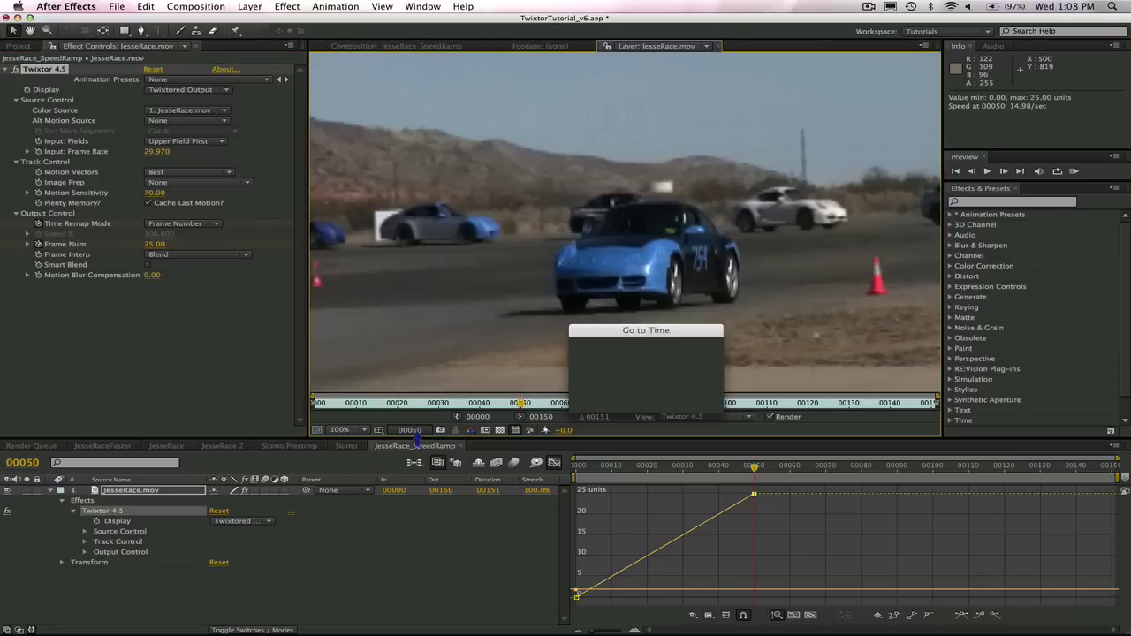
type("75")
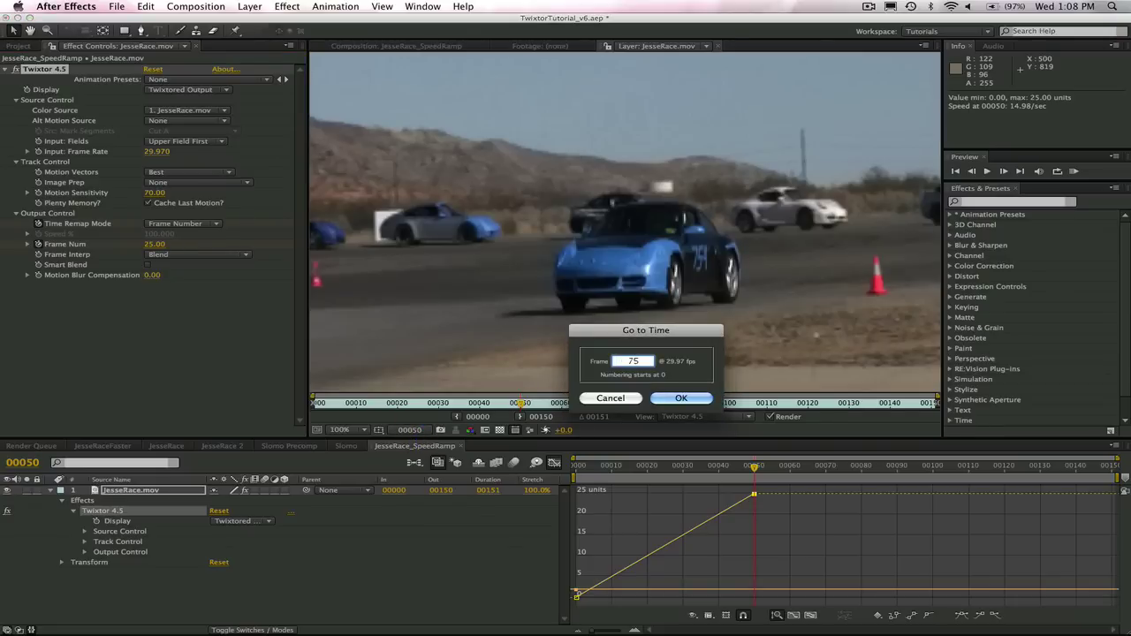
key("Return")
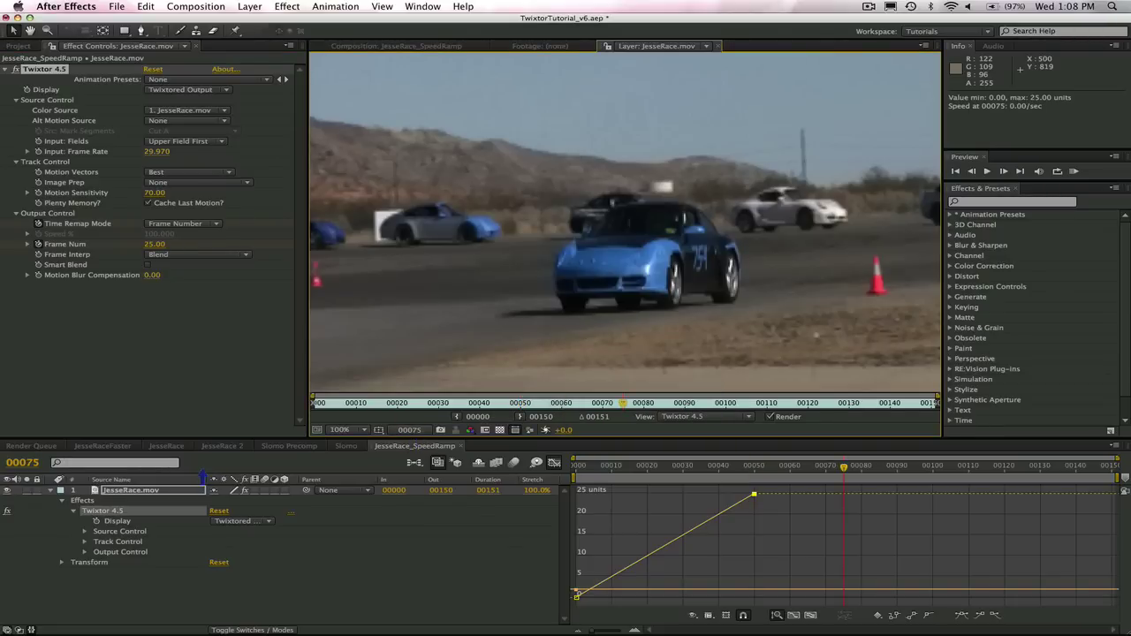
left_click(154, 246)
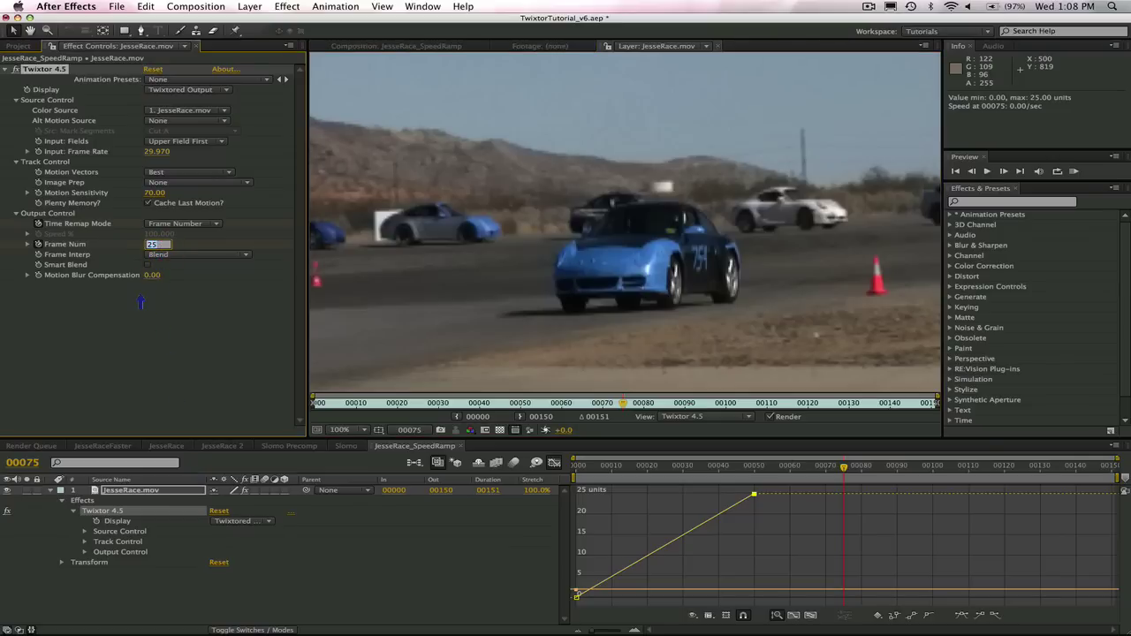
type("10")
key("Return")
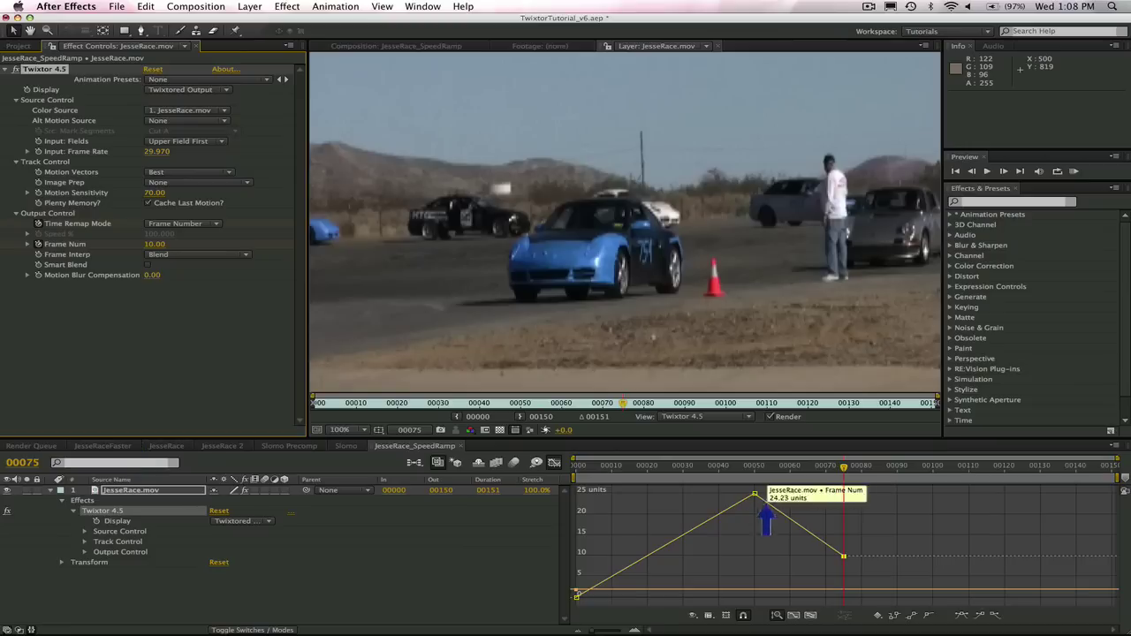
Step: Go to frame 150 and keyframe Twixtor's Frame Num at 150
left_click(409, 429)
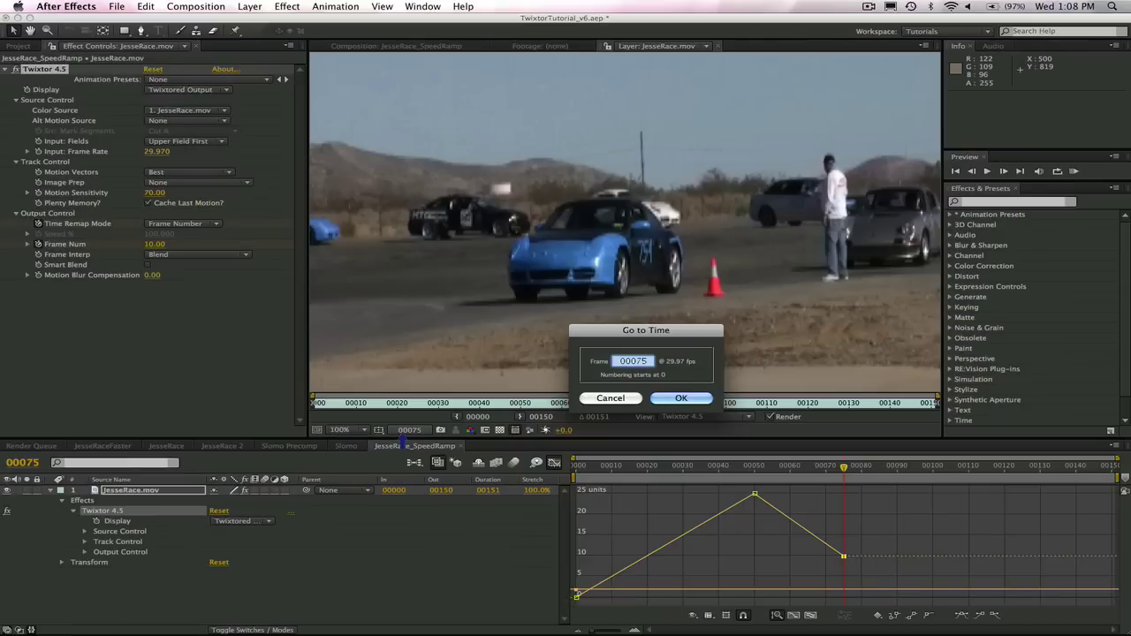
type("150")
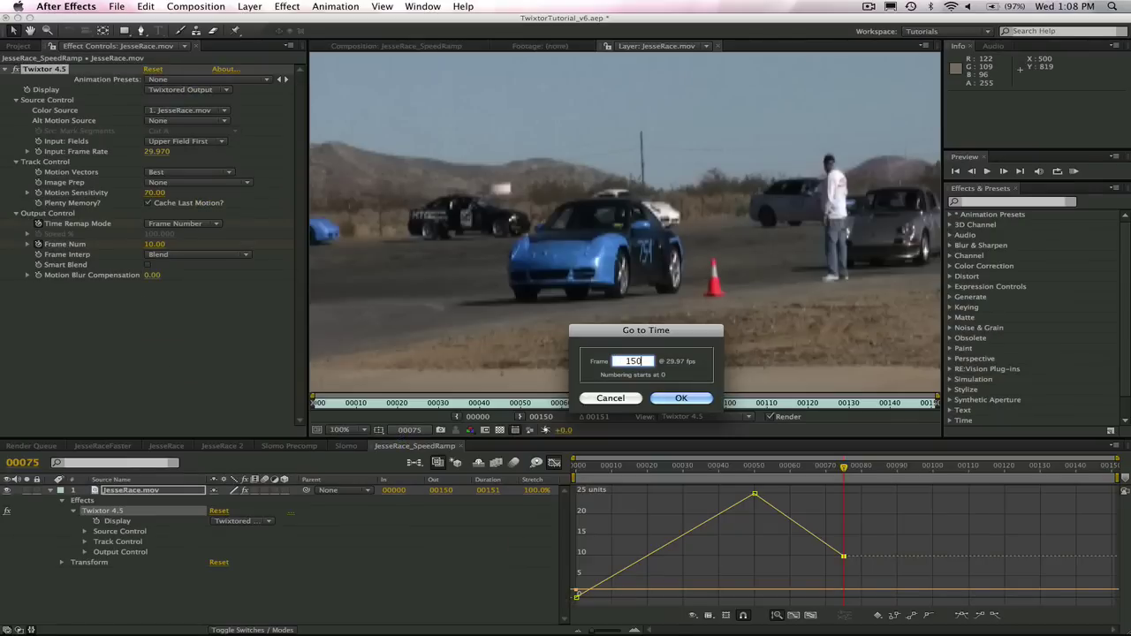
key("Return")
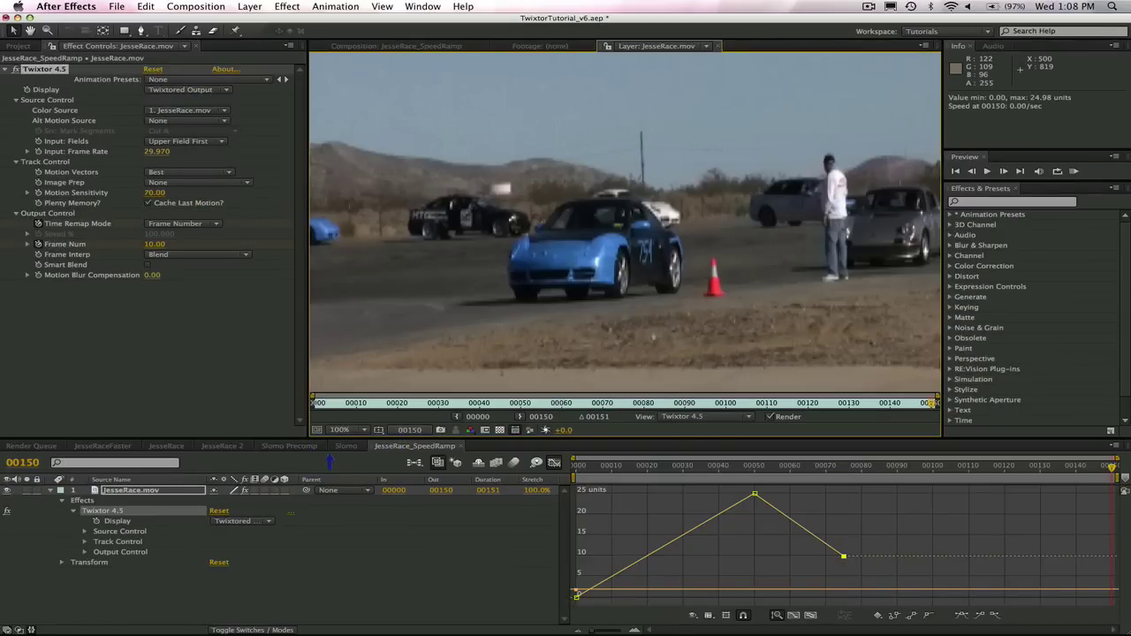
left_click(155, 245)
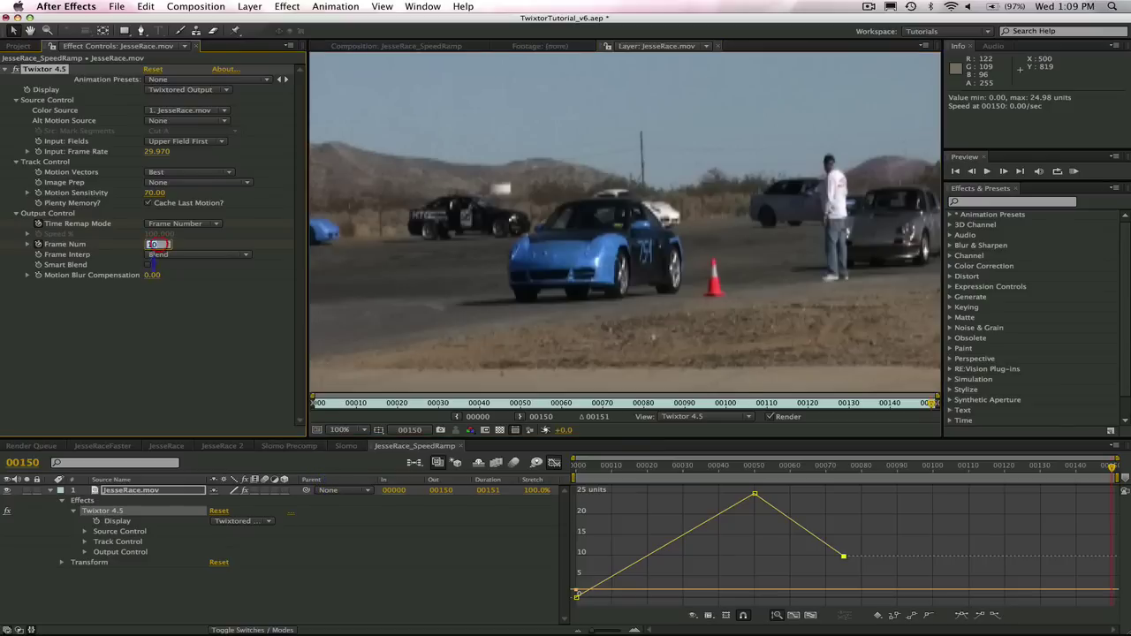
type("150")
key("Return")
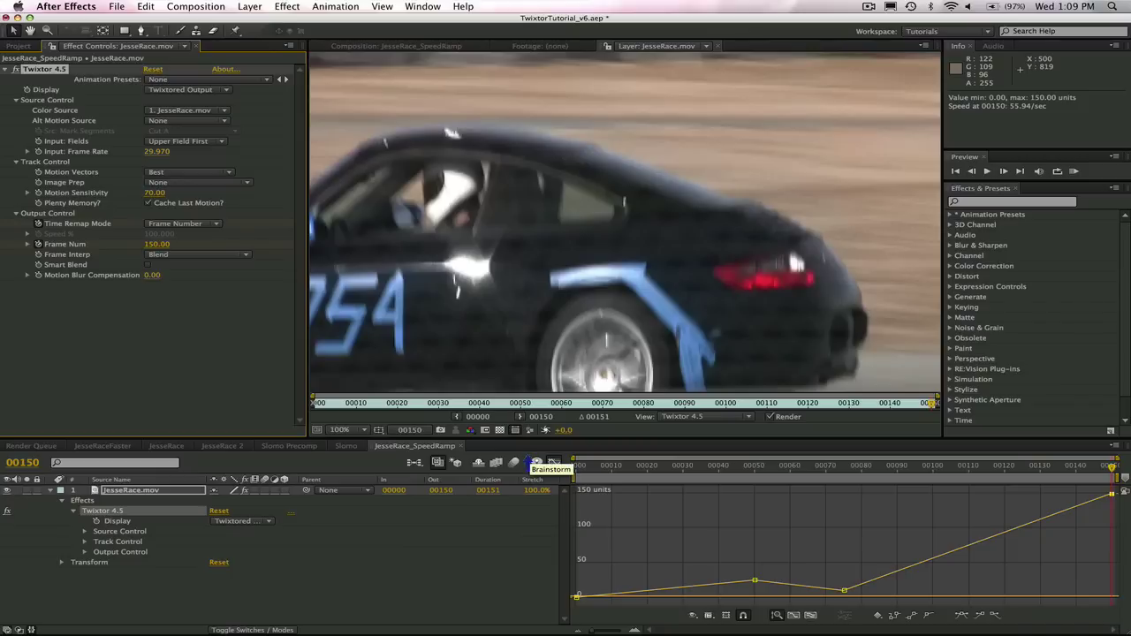
Step: Play a real-time preview of the keyframed speed ramp on the JesseRace.mov layer
left_click(536, 463)
key("space")
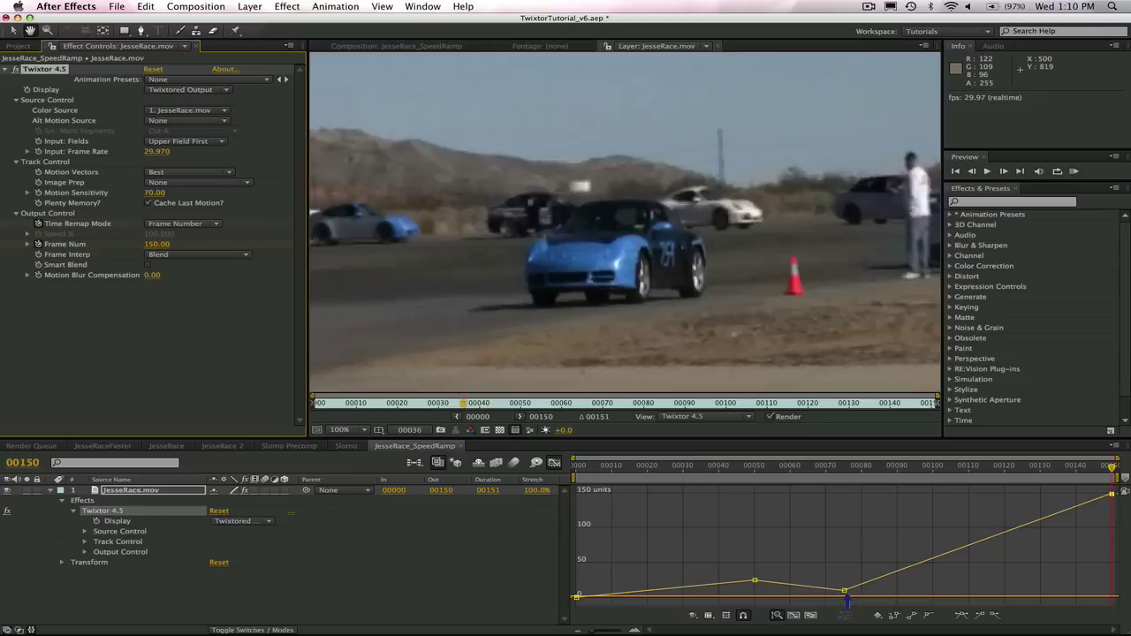
Step: Set the temporal interpolation of the Frame Num keyframe at frame 75 to Bezier
left_click(844, 590)
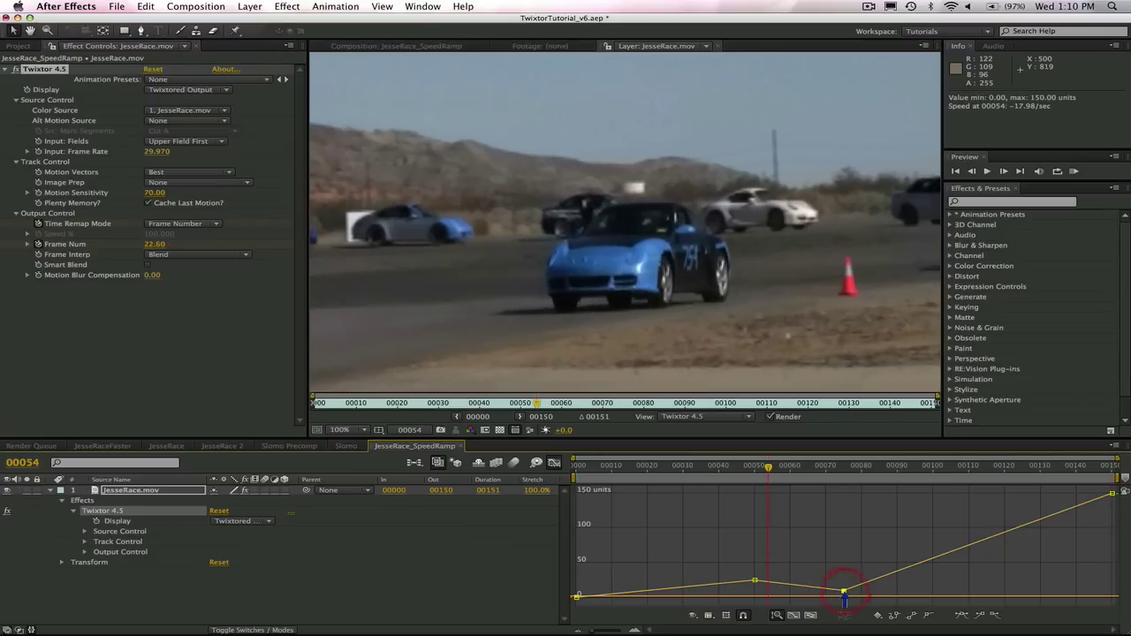
right_click(844, 591)
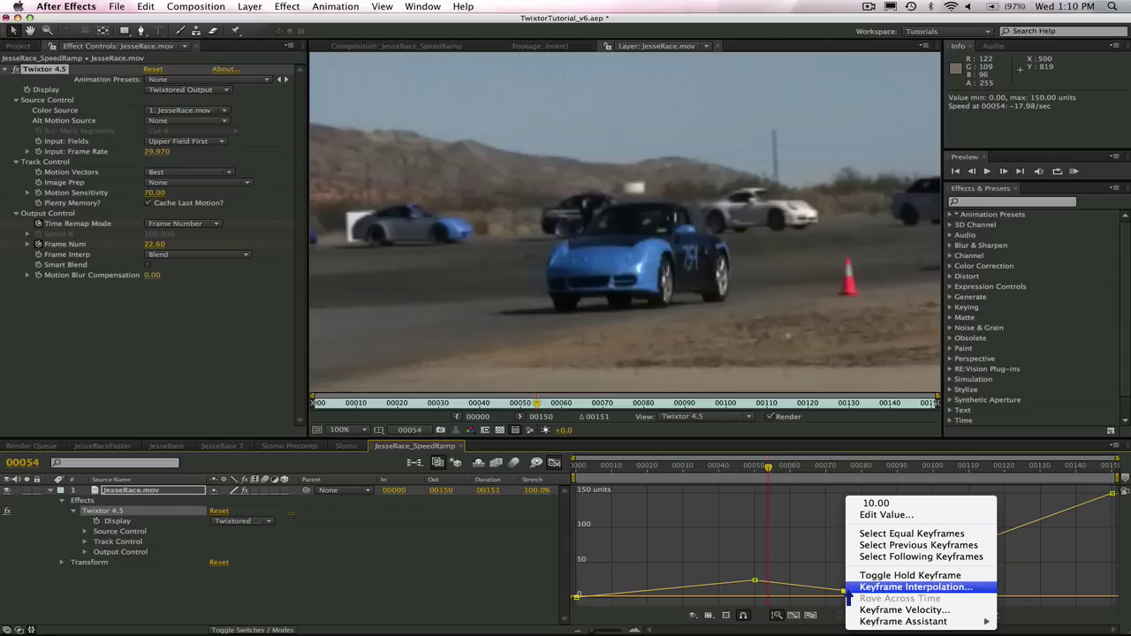
left_click(892, 586)
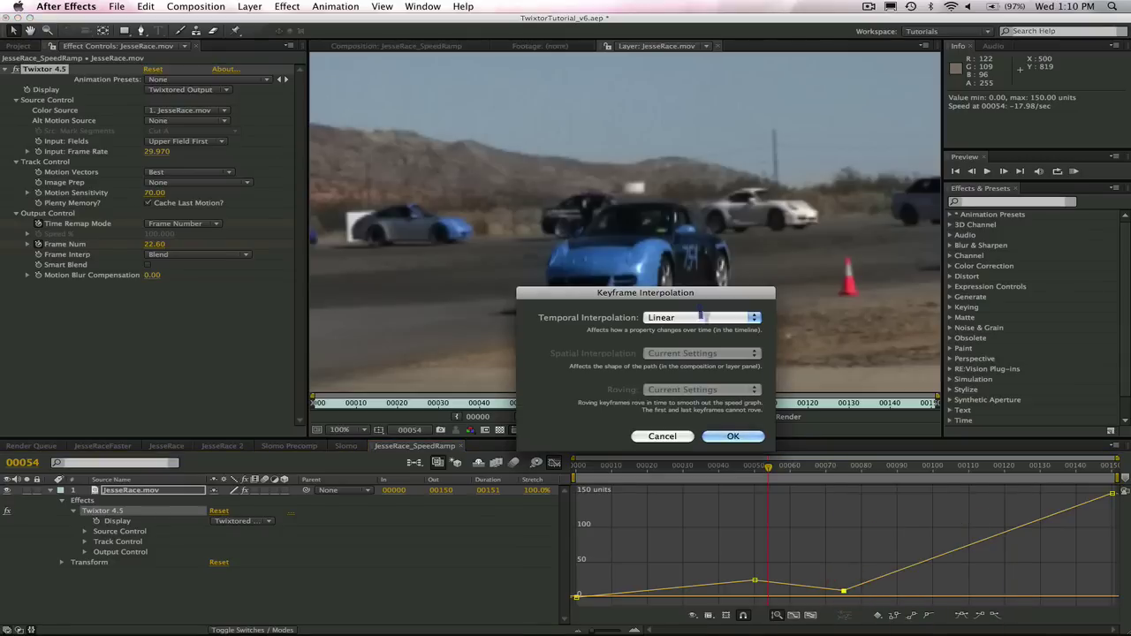
left_click(695, 320)
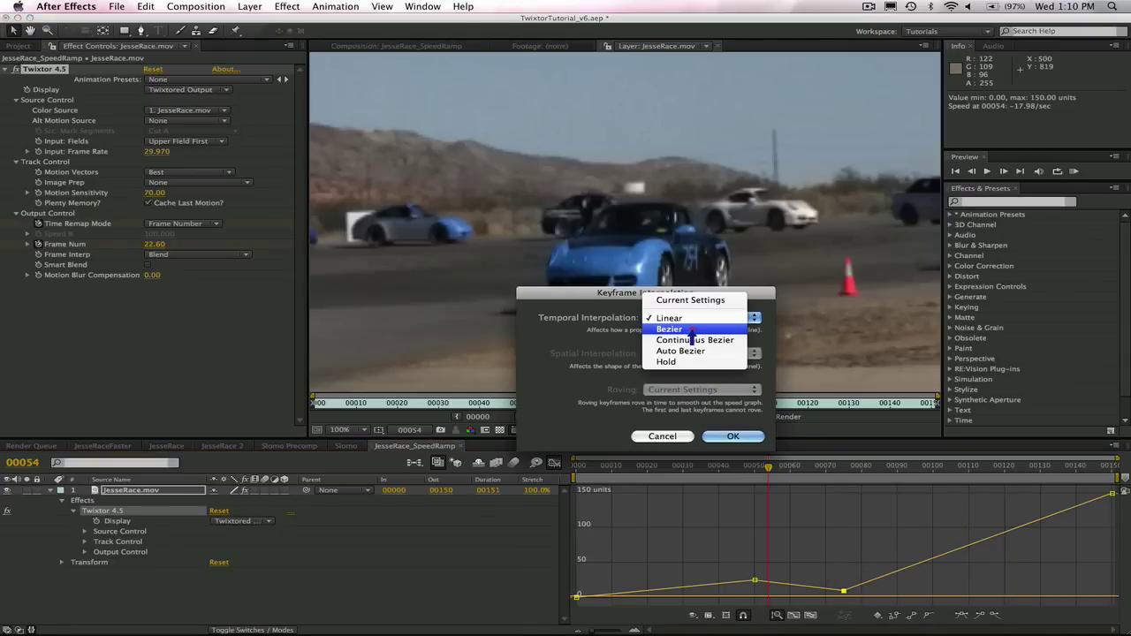
left_click(689, 328)
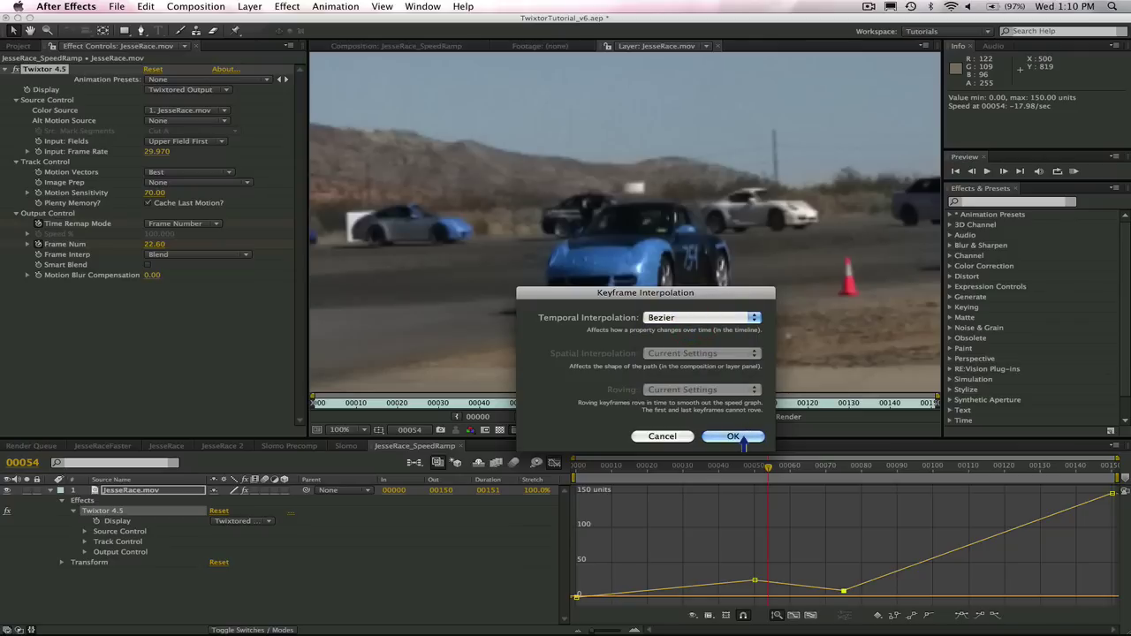
left_click(732, 436)
Step: Shape the curve at the frame 75 keyframe, pulling its outgoing handle up to about 80 units and its incoming handle slightly below 0, and preview it
mouse_move(891, 607)
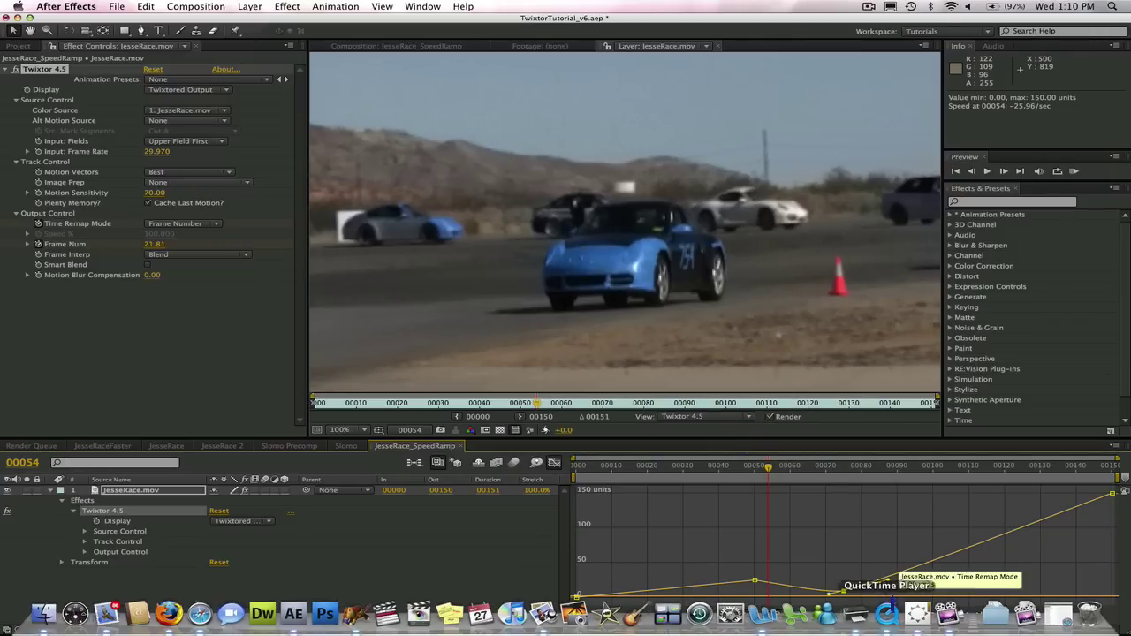
left_click_drag(888, 581, 825, 602)
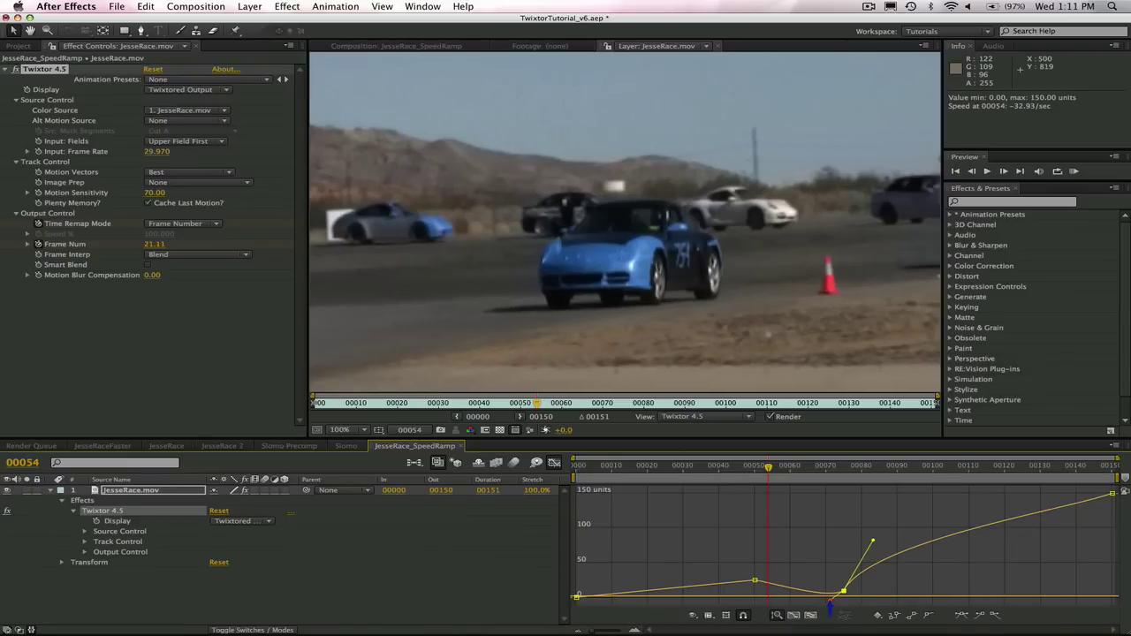
key("space")
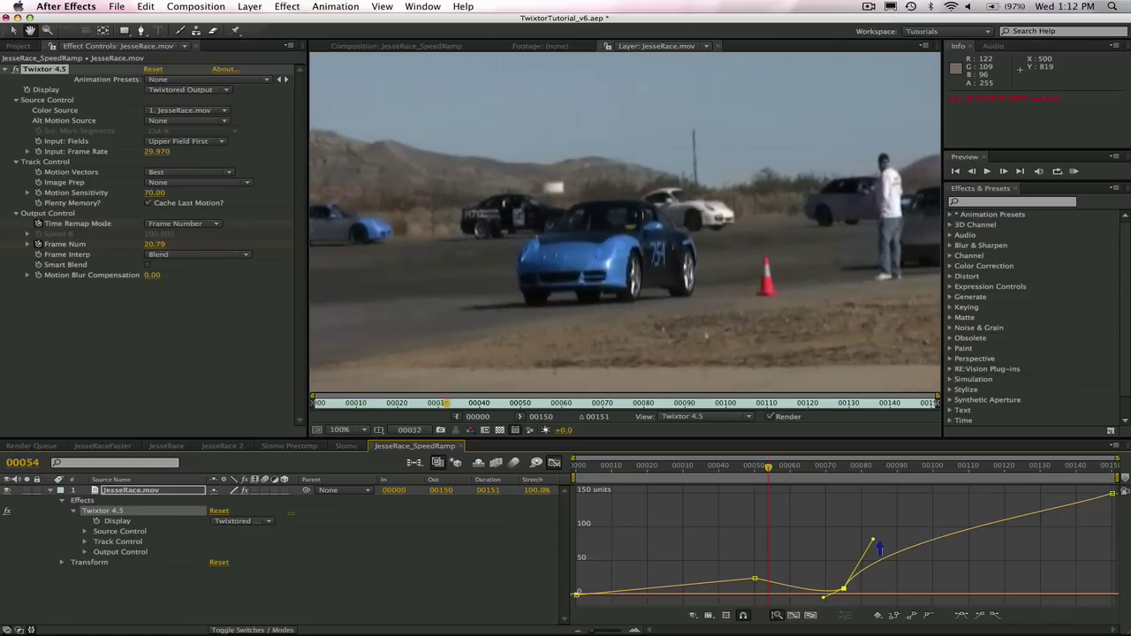